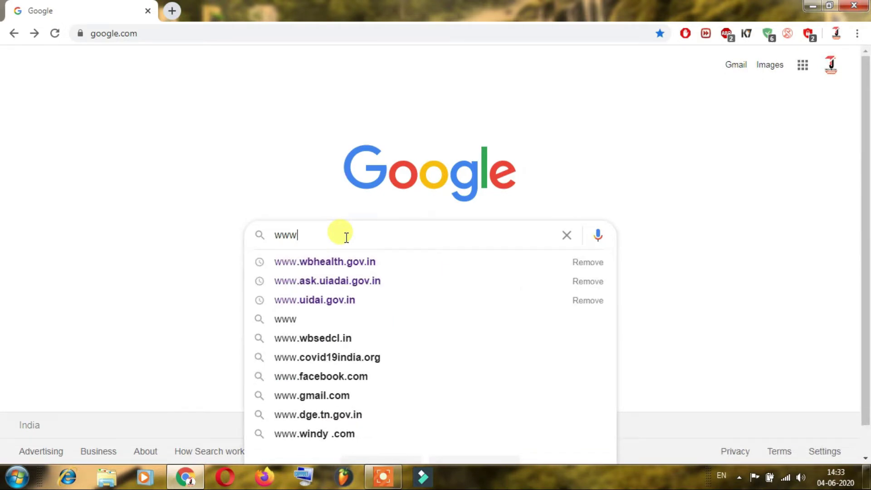
type(".")
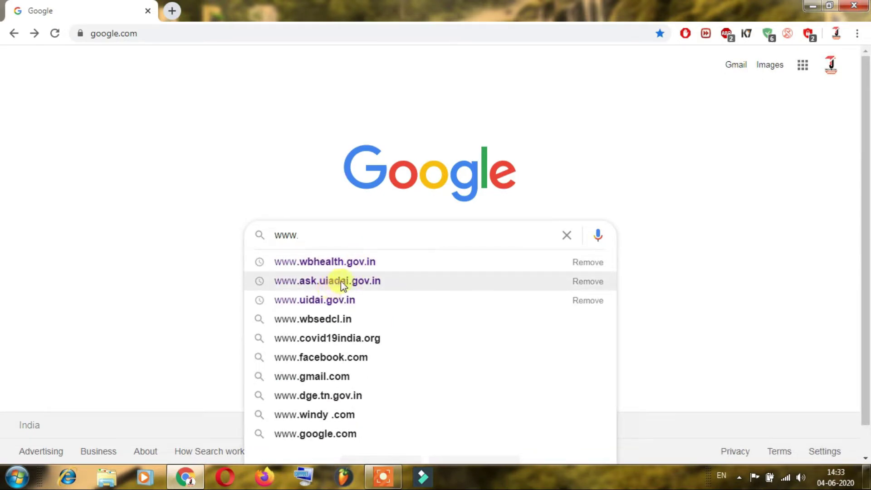
left_click(355, 281)
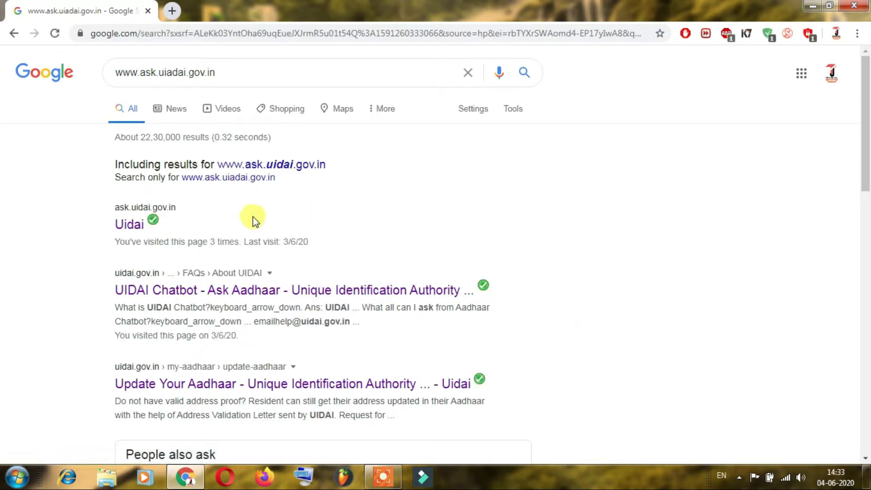
left_click_drag(89, 207, 147, 235)
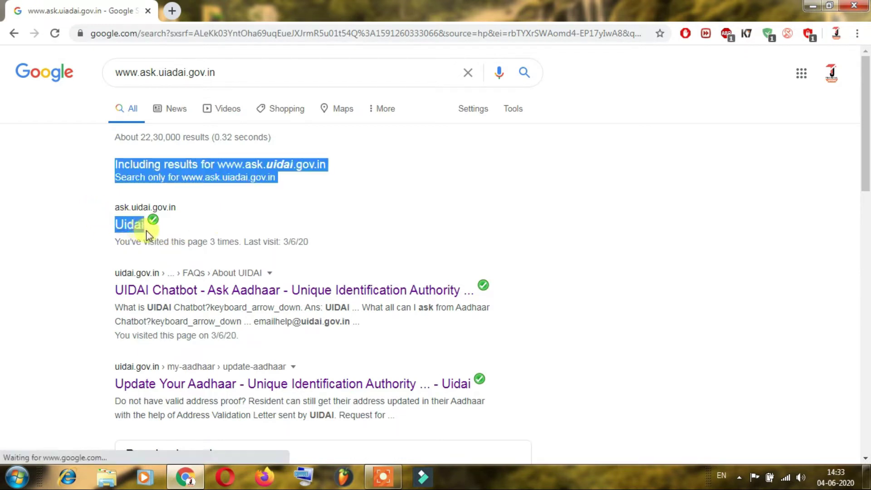
left_click(93, 221)
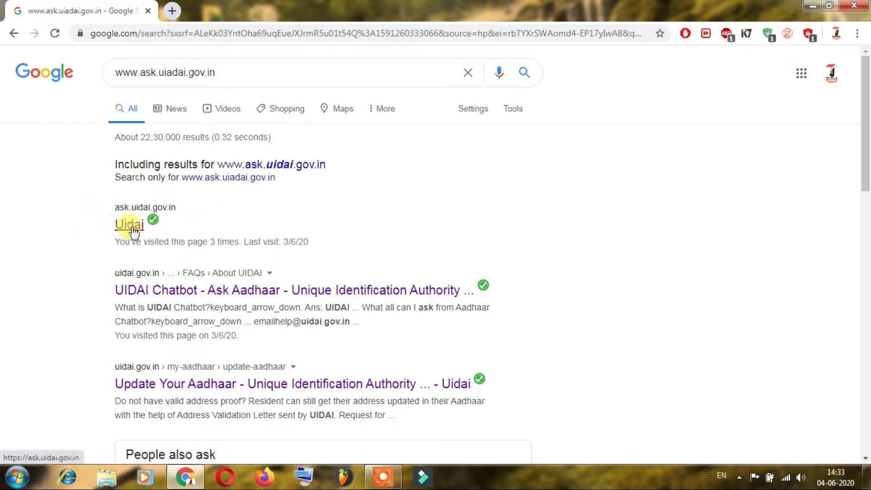
left_click(132, 228)
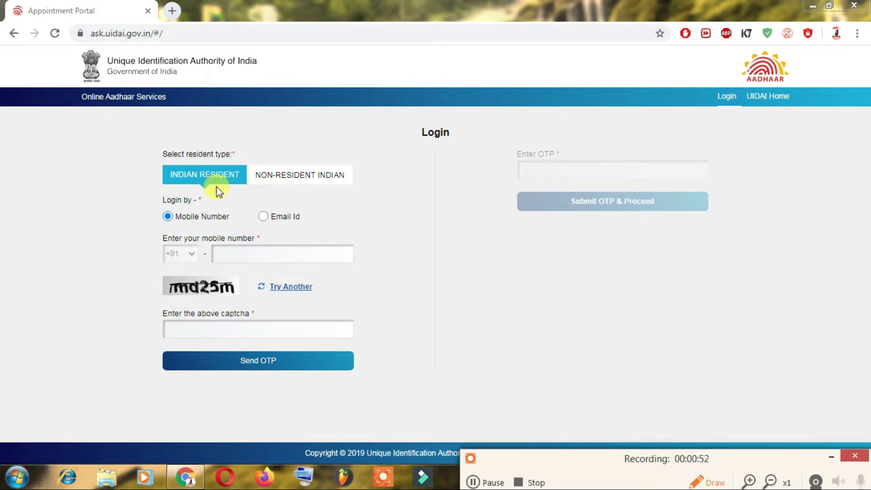
Log in as an Indian Resident with the mobile number and captcha, then enter the received OTP
left_click_drag(151, 148, 249, 190)
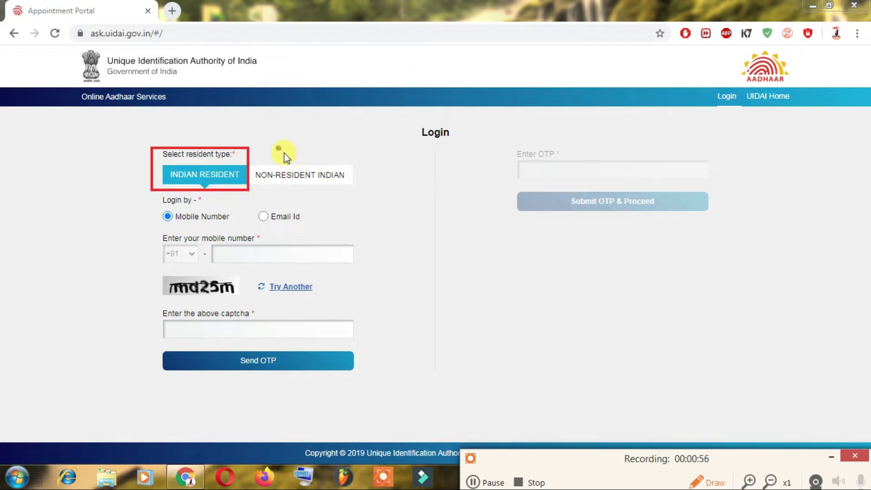
mouse_move(278, 148)
left_mouse_down()
mouse_move(318, 184)
mouse_move(337, 186)
left_mouse_up()
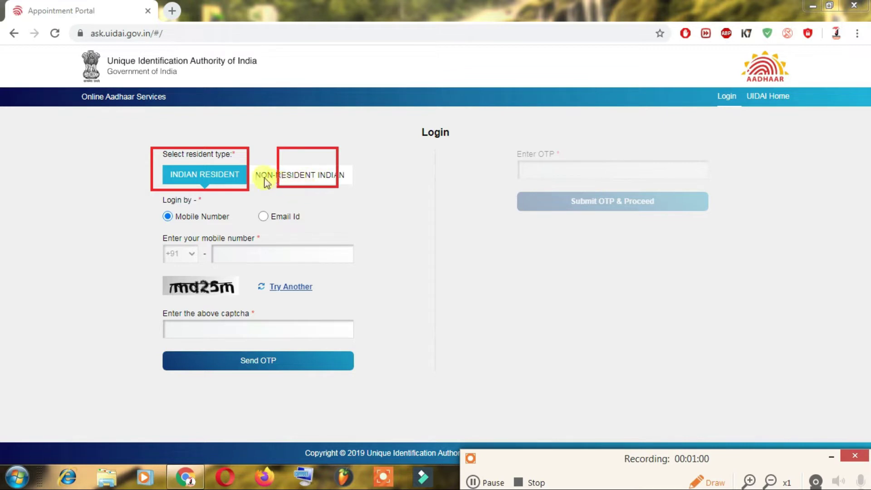
mouse_move(216, 230)
left_mouse_down()
mouse_move(290, 254)
mouse_move(366, 263)
left_mouse_up()
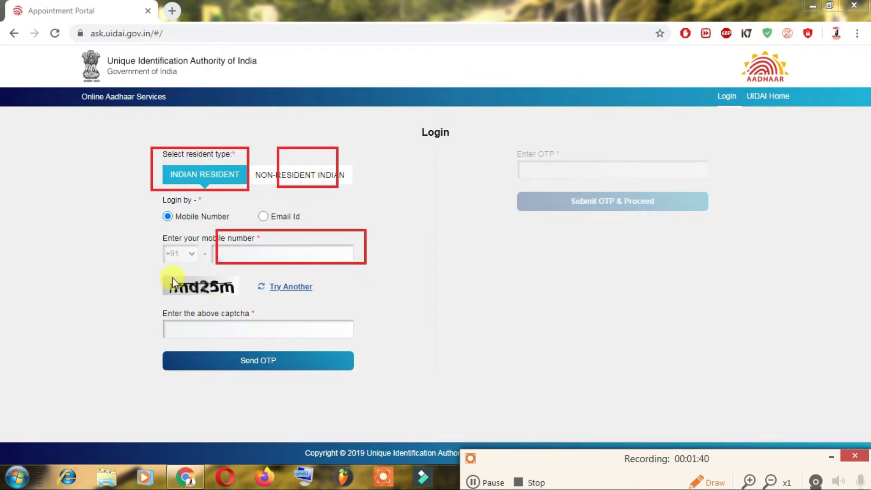
left_click_drag(176, 282, 246, 298)
mouse_move(159, 314)
left_mouse_down()
mouse_move(255, 335)
mouse_move(366, 340)
left_mouse_up()
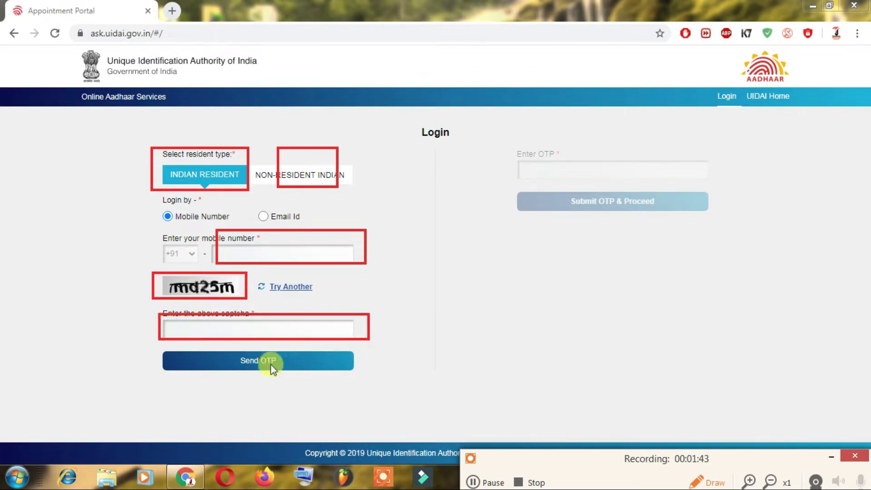
left_click_drag(223, 351, 312, 369)
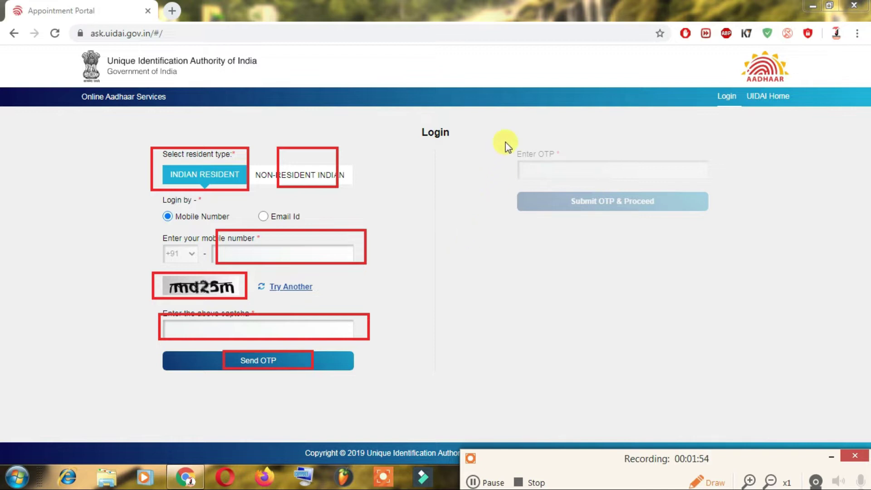
left_click_drag(543, 153, 717, 183)
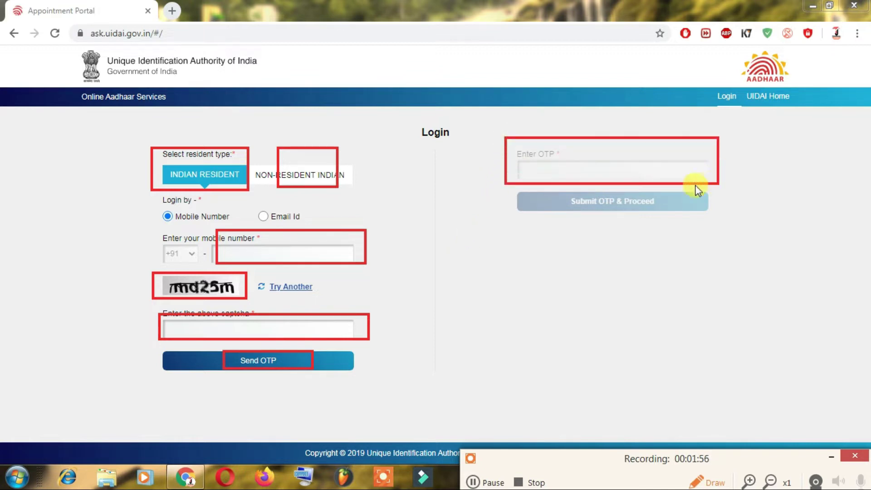
mouse_move(567, 186)
left_mouse_down()
mouse_move(603, 202)
mouse_move(669, 212)
left_mouse_up()
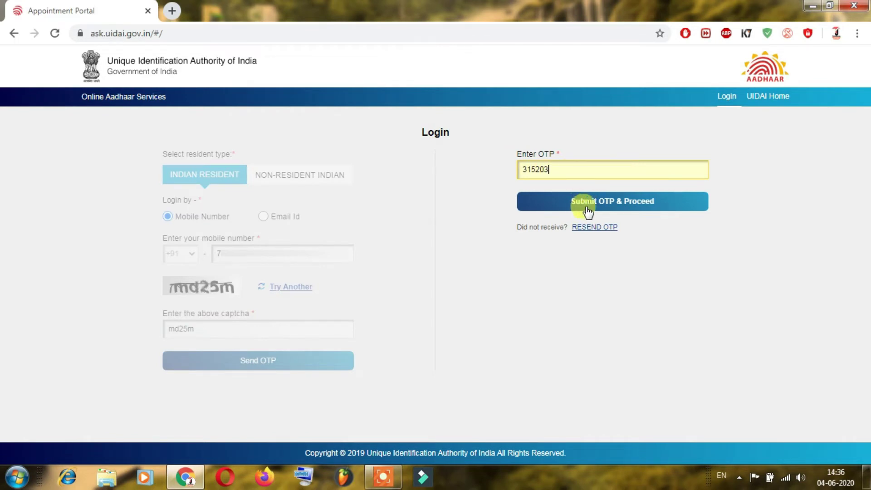
Submit the OTP, dismiss the fee notice, and go to the Update Aadhaar form
left_click(623, 208)
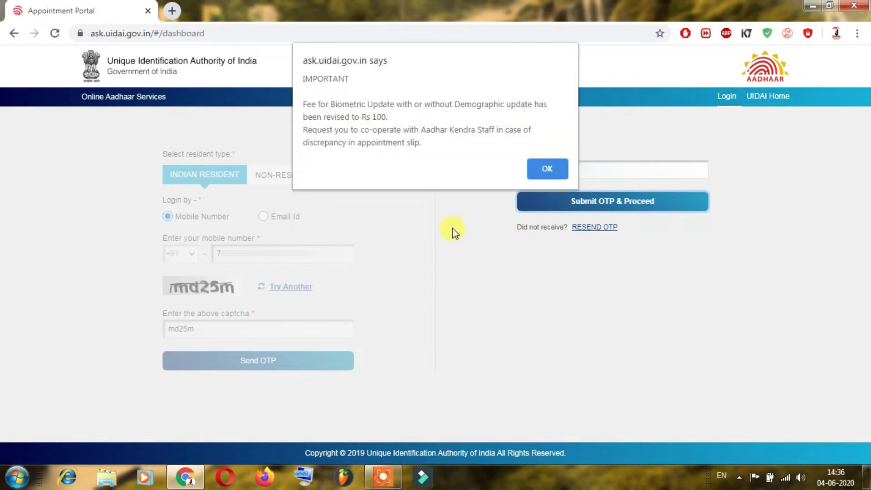
left_click(534, 173)
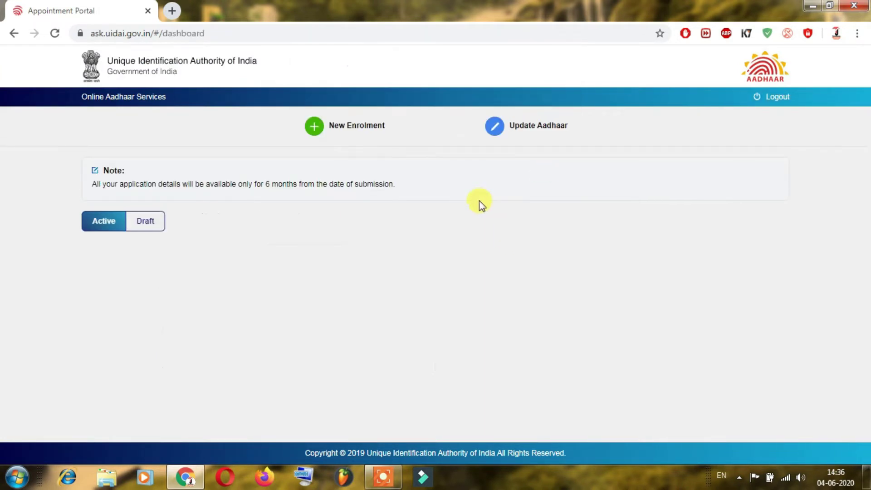
left_click_drag(296, 110, 403, 138)
left_click_drag(468, 107, 585, 137)
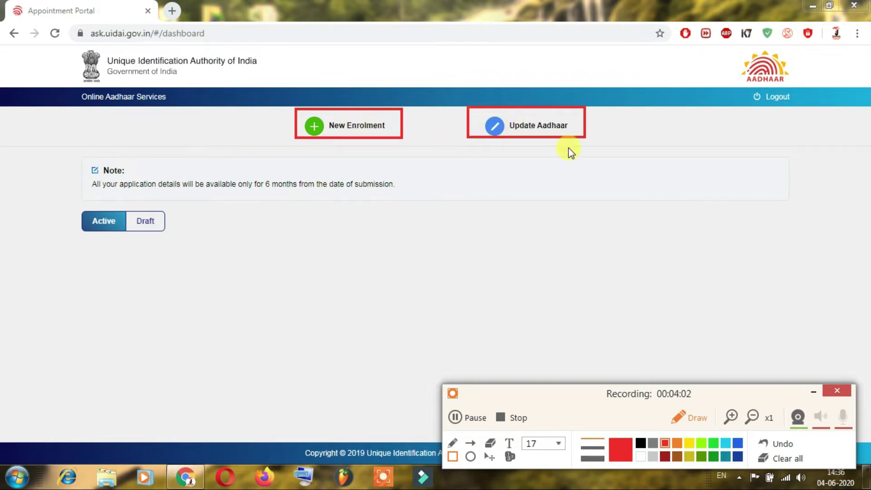
left_click(783, 457)
left_click(521, 126)
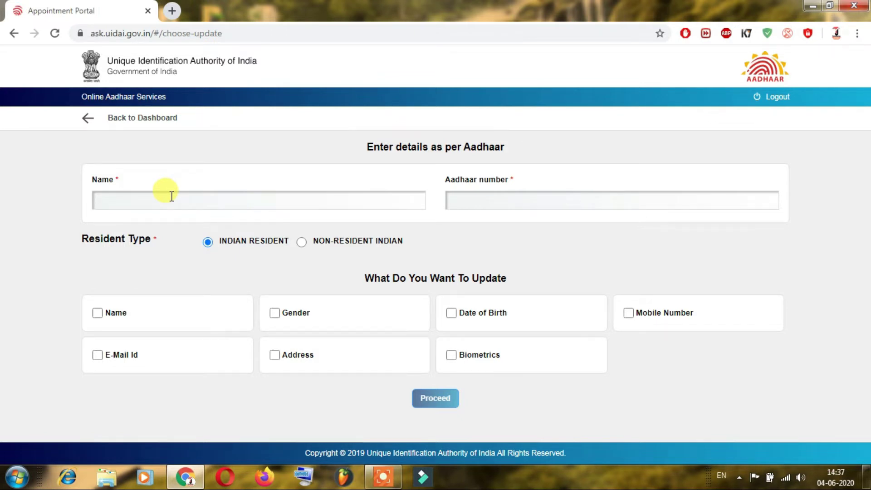
mouse_move(141, 182)
left_mouse_down()
mouse_move(177, 200)
mouse_move(335, 214)
left_mouse_up()
mouse_move(451, 185)
left_mouse_down()
mouse_move(562, 210)
mouse_move(627, 214)
left_mouse_up()
left_click_drag(627, 213, 653, 217)
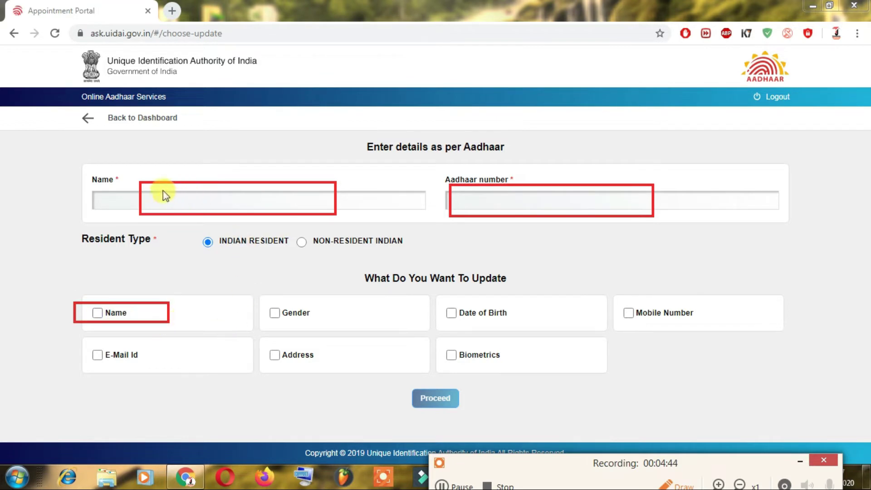
mouse_move(160, 197)
left_mouse_down()
mouse_move(268, 217)
mouse_move(340, 218)
left_mouse_up()
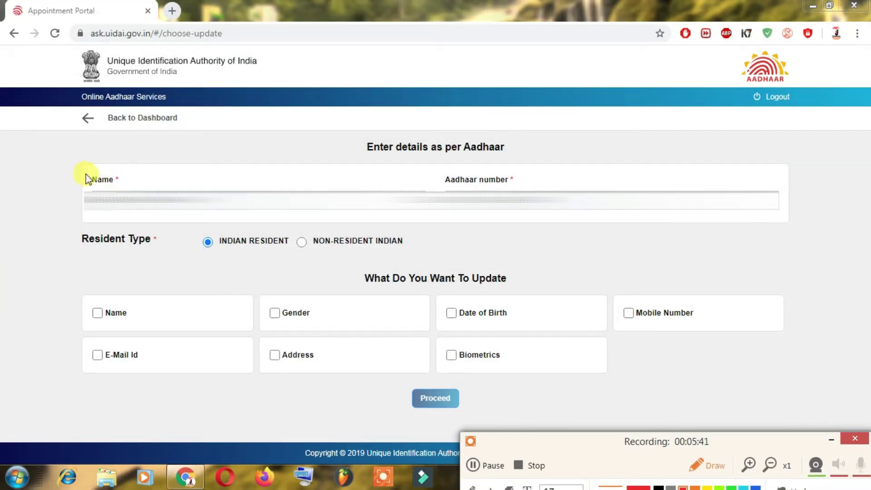
left_click_drag(68, 167, 177, 217)
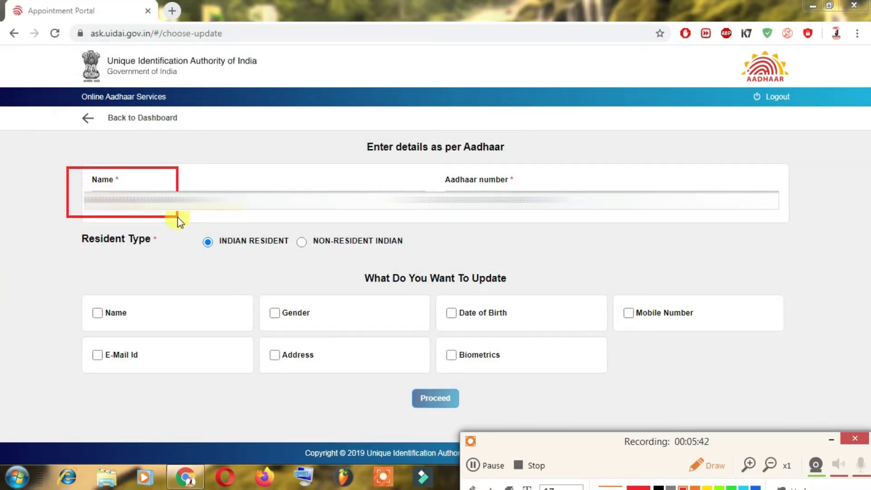
left_click_drag(438, 179, 539, 218)
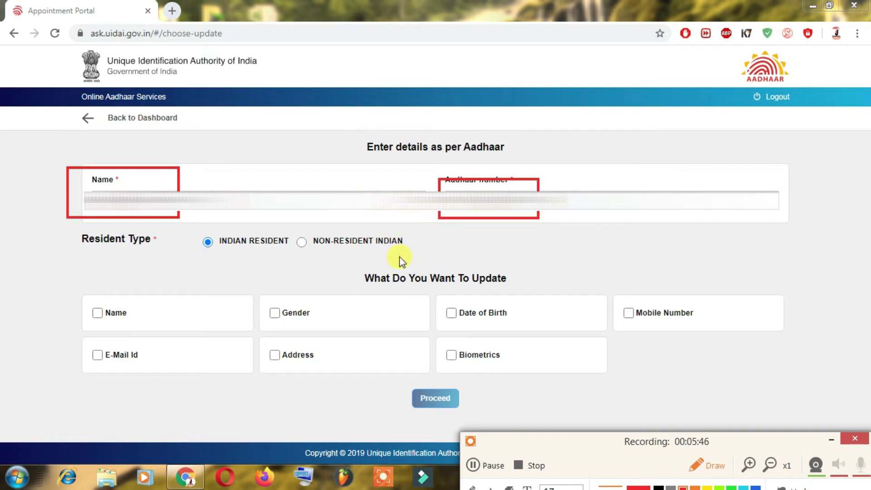
mouse_move(74, 288)
left_mouse_down()
mouse_move(96, 309)
mouse_move(197, 326)
left_mouse_up()
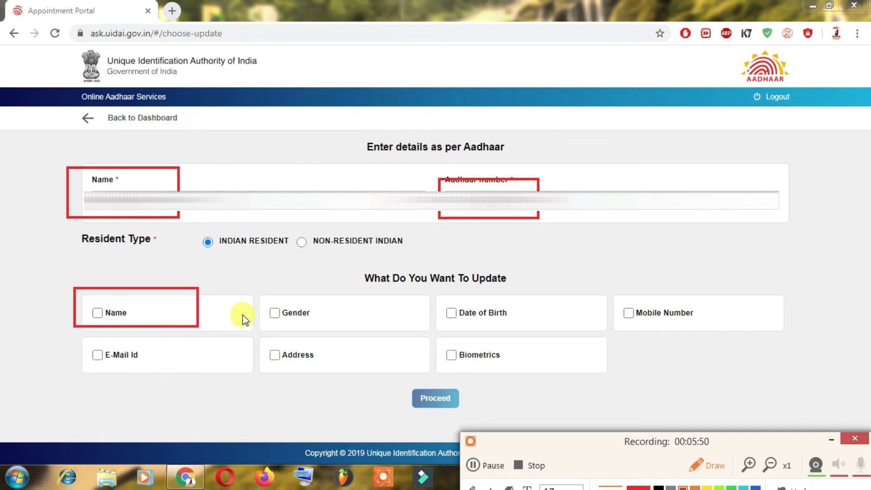
mouse_move(255, 283)
left_mouse_down()
mouse_move(317, 324)
mouse_move(364, 330)
left_mouse_up()
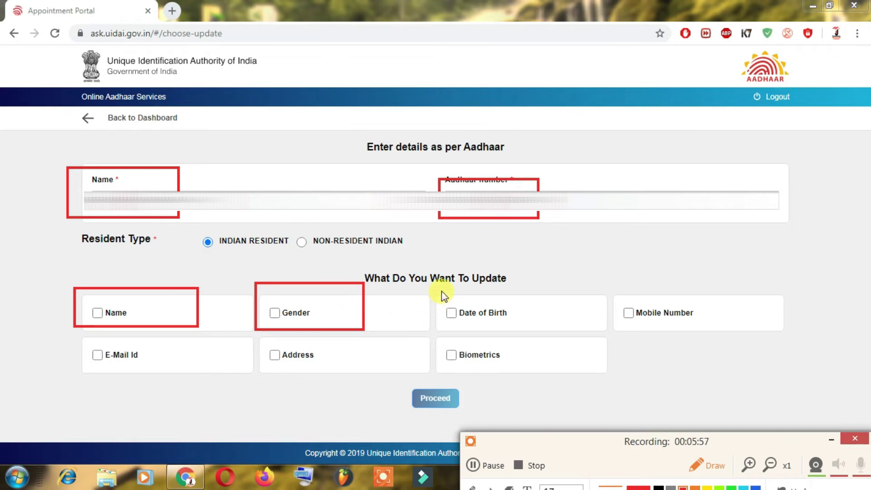
left_click_drag(441, 290, 544, 323)
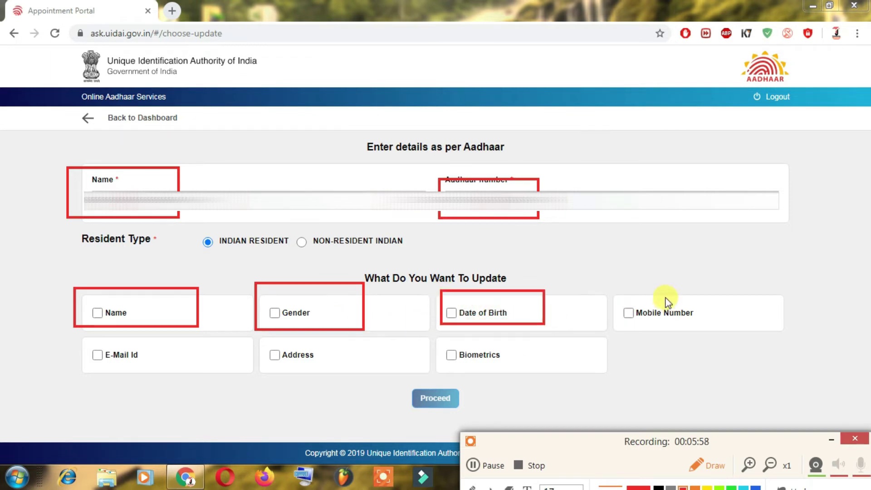
left_click_drag(626, 282, 702, 335)
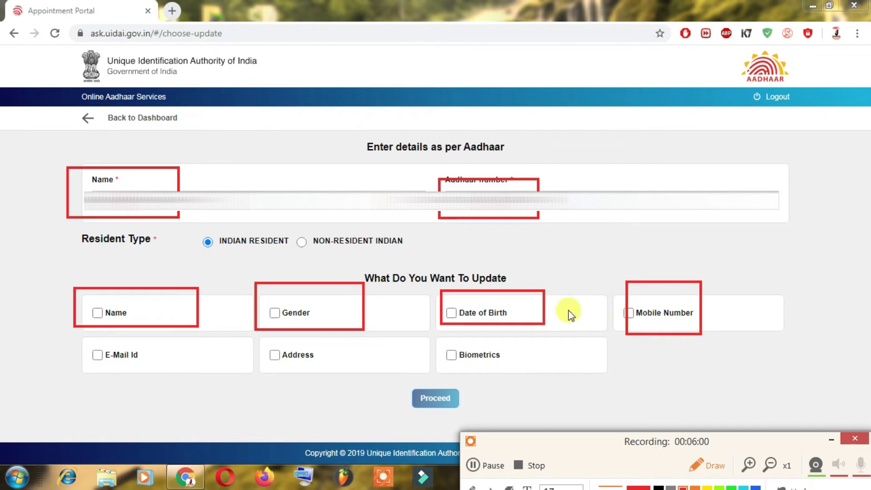
left_click_drag(253, 348, 344, 371)
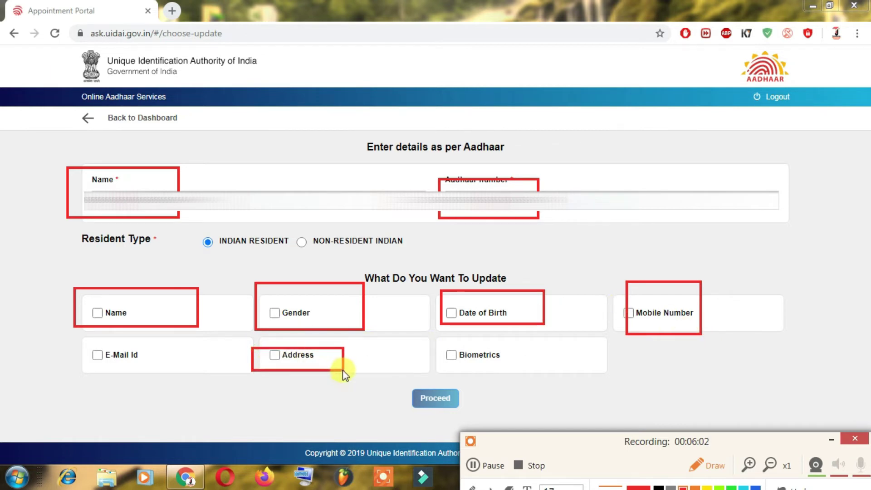
mouse_move(436, 334)
left_mouse_down()
mouse_move(465, 354)
mouse_move(518, 366)
left_mouse_up()
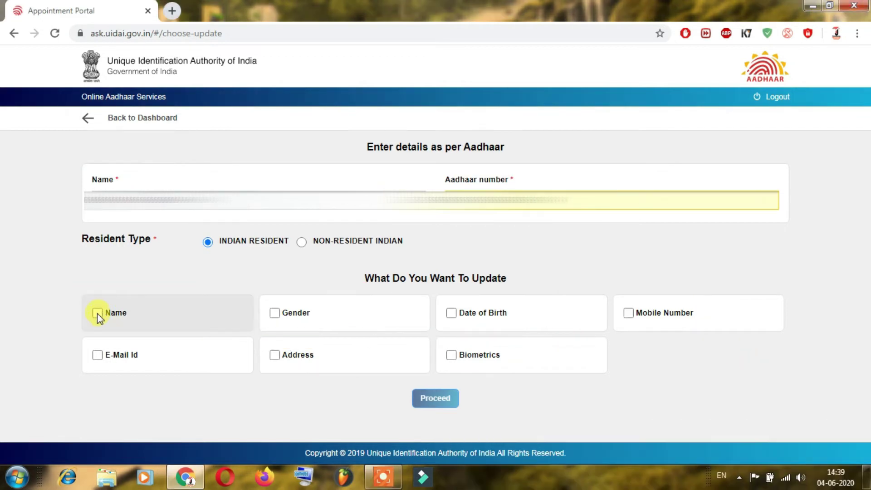
Select Name as the only field to update and accept the Aadhaar-number warning
left_click(97, 313)
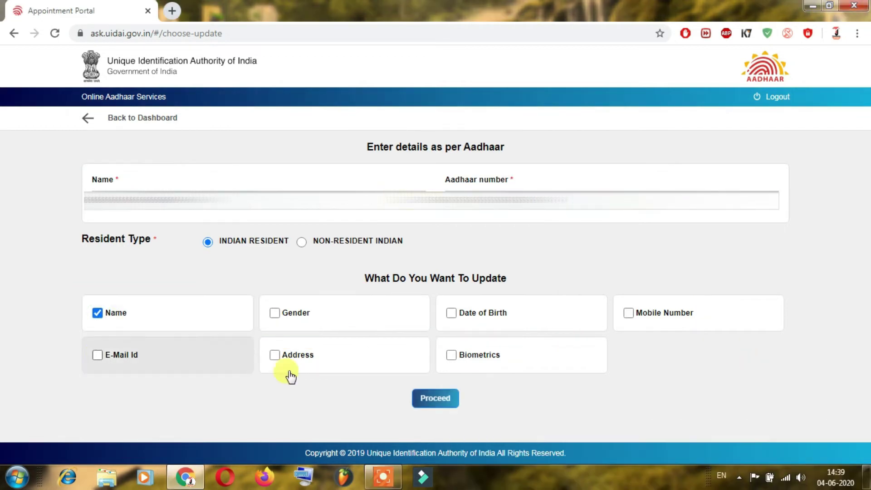
left_click(435, 402)
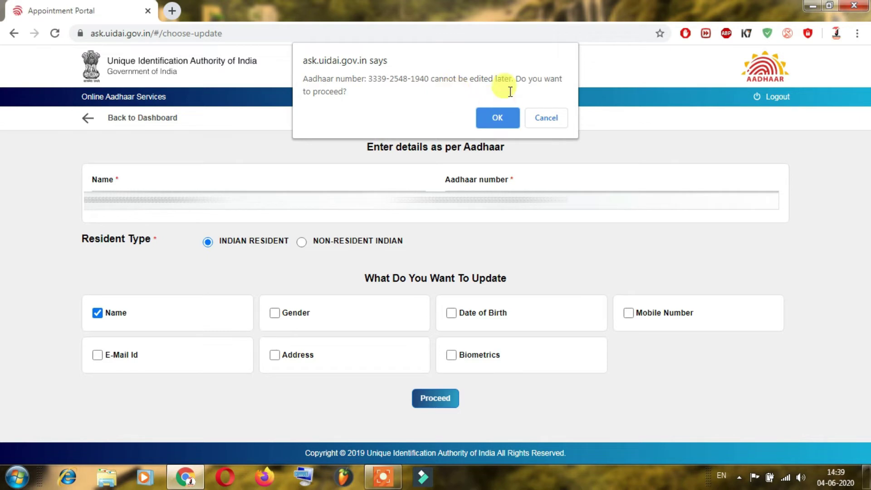
left_click(508, 118)
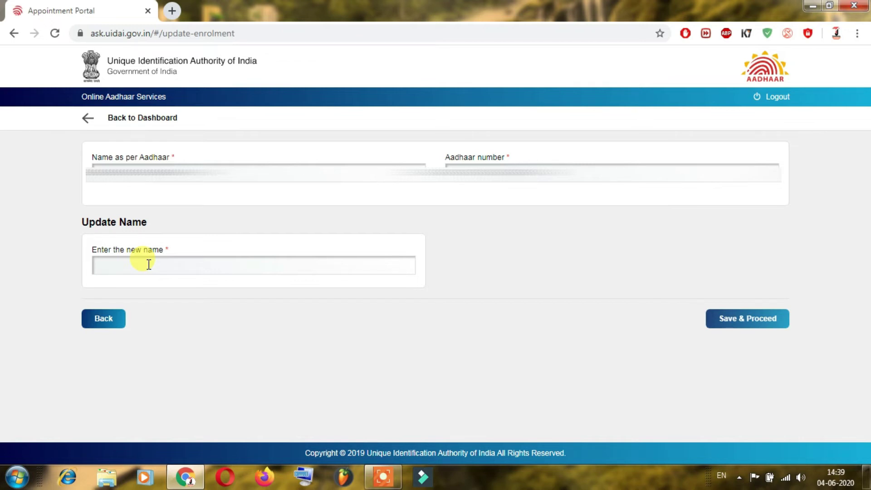
Enter the resident's new name in the Update Name field
left_click(149, 264)
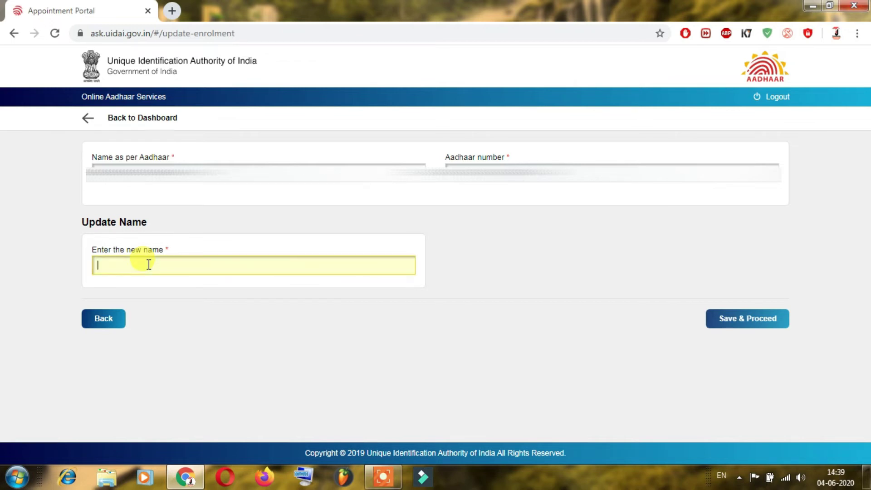
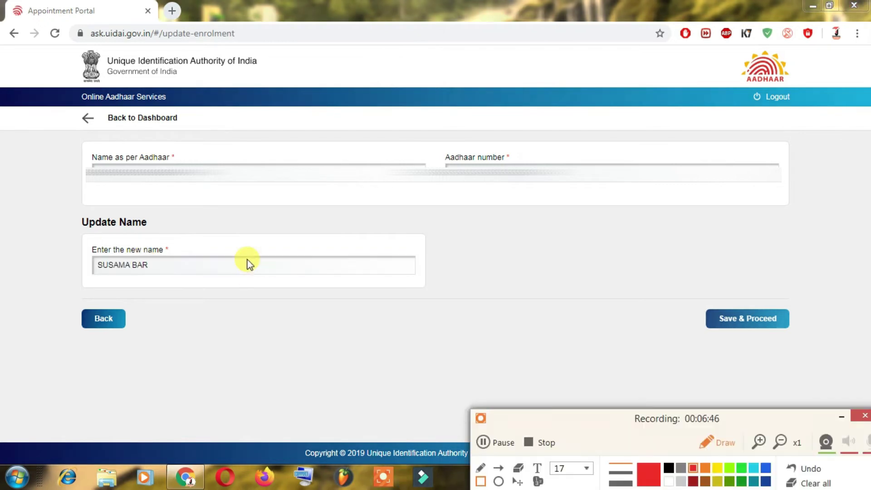
mouse_move(84, 153)
left_mouse_down()
mouse_move(151, 186)
mouse_move(209, 191)
left_mouse_up()
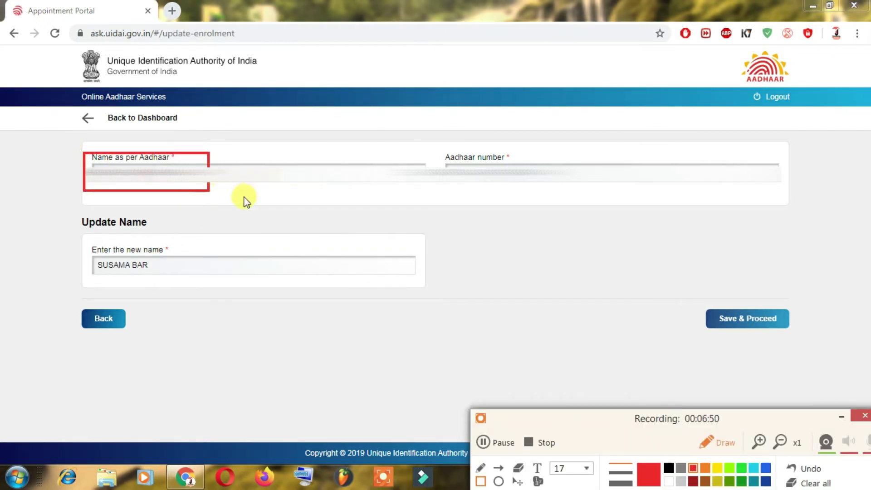
mouse_move(80, 234)
left_mouse_down()
mouse_move(132, 269)
mouse_move(192, 279)
left_mouse_up()
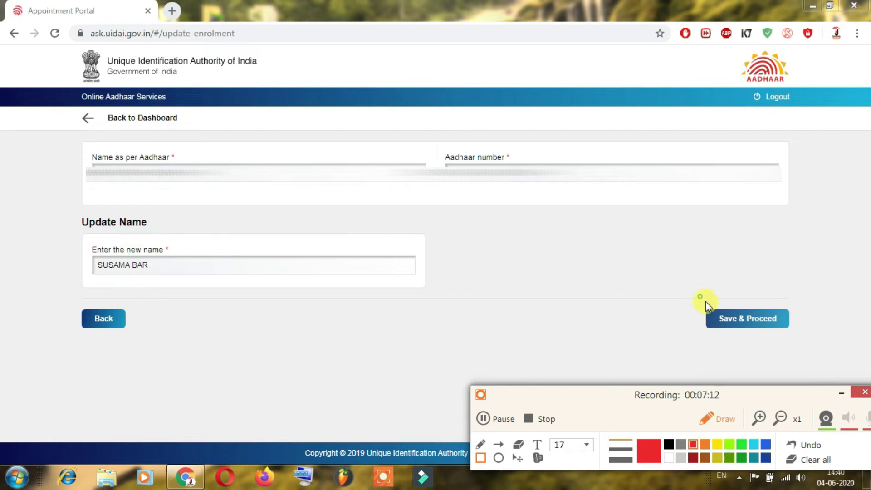
left_click_drag(699, 296, 793, 341)
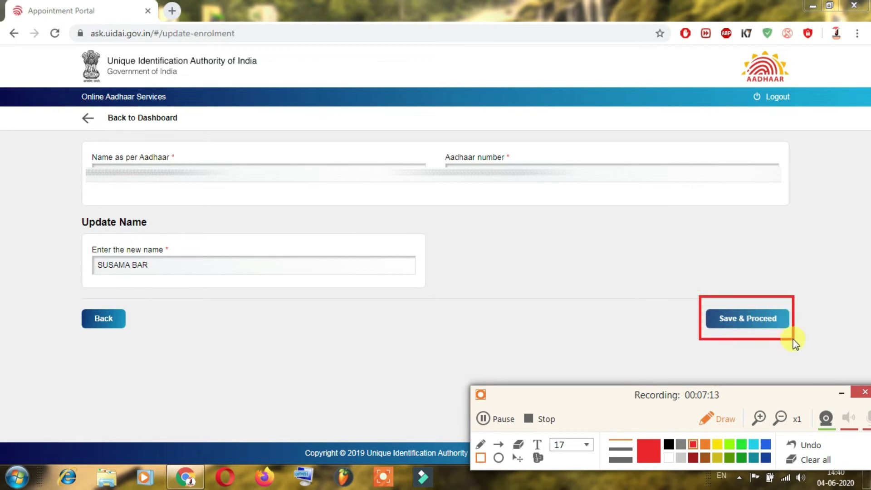
left_click(815, 447)
Save the new name and accept the Aadhaar Act section 3(2) disclosure on the review page
left_click(845, 395)
left_click(762, 323)
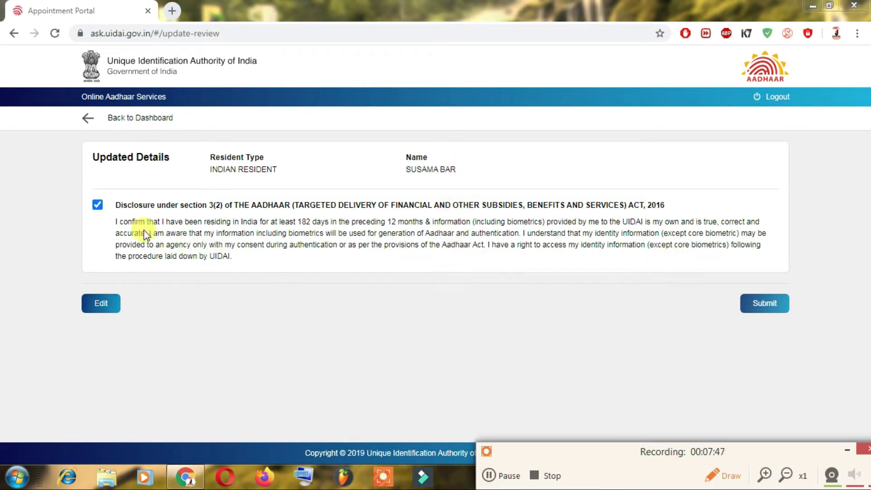
left_click_drag(76, 188, 120, 218)
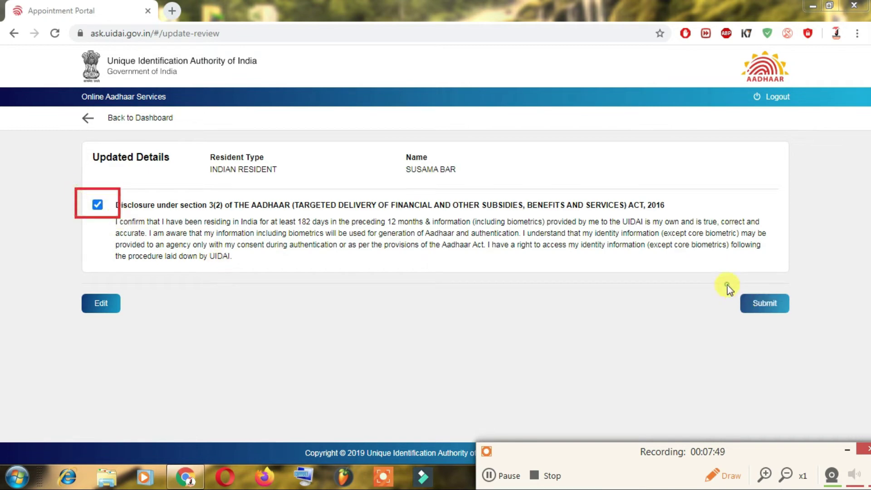
mouse_move(727, 284)
left_mouse_down()
mouse_move(803, 310)
mouse_move(810, 322)
left_mouse_up()
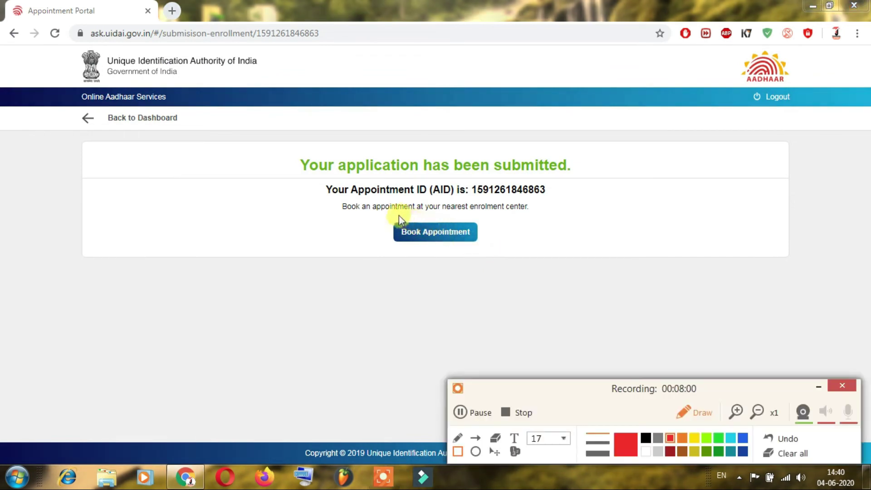
left_click_drag(386, 214, 500, 250)
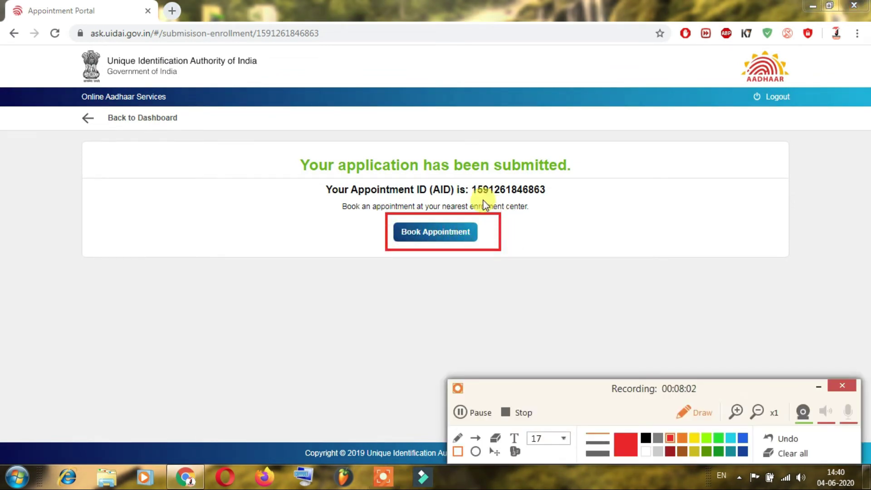
left_click_drag(464, 176, 557, 200)
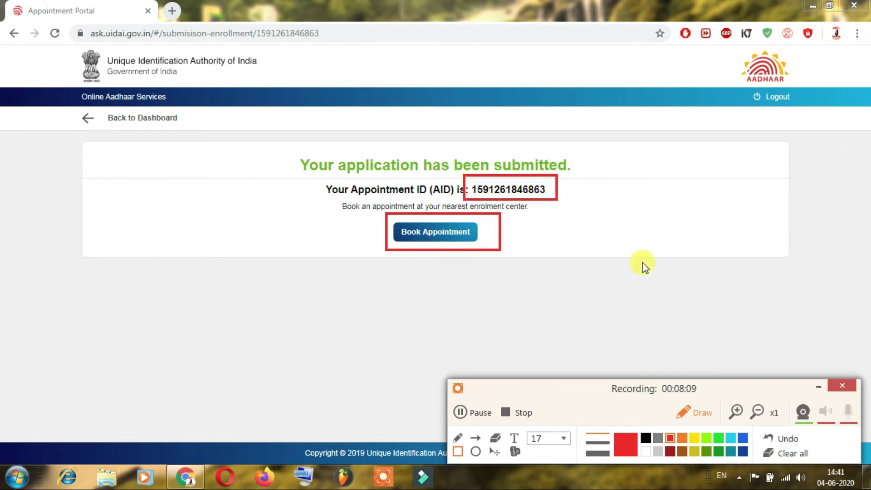
left_click(788, 452)
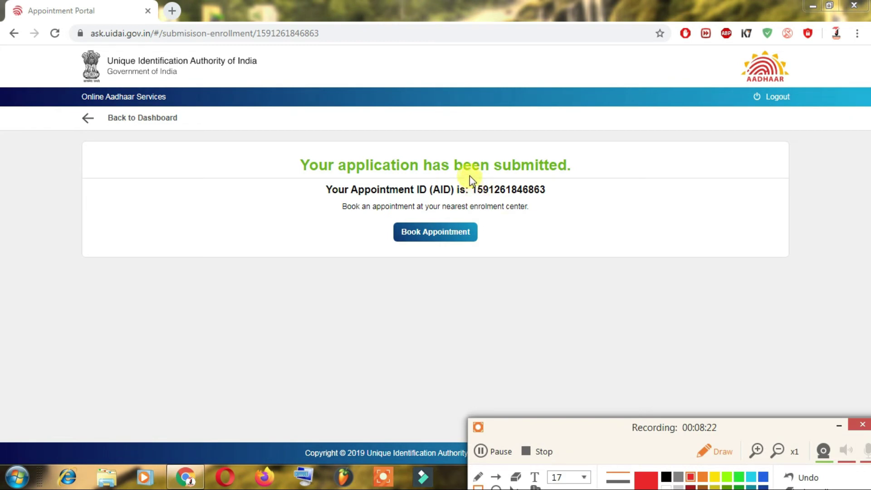
mouse_move(469, 176)
left_mouse_down()
mouse_move(497, 200)
mouse_move(551, 206)
left_mouse_up()
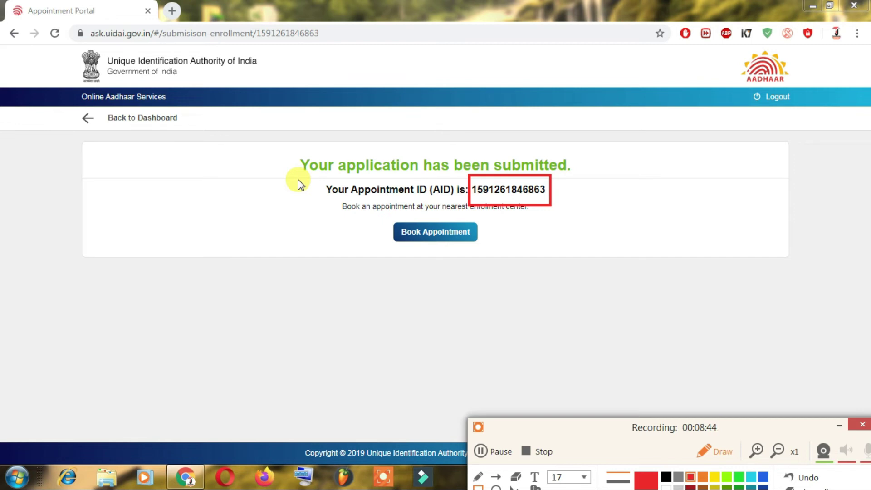
mouse_move(167, 152)
left_mouse_down()
mouse_move(220, 209)
mouse_move(253, 220)
left_mouse_up()
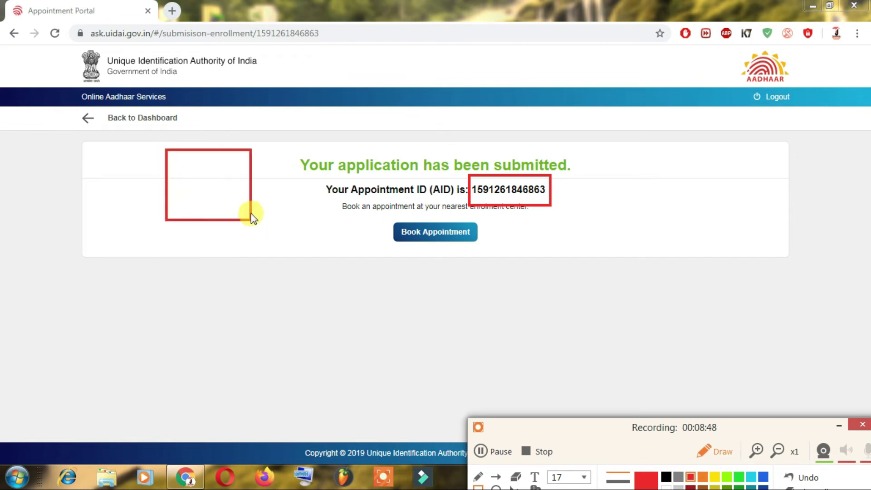